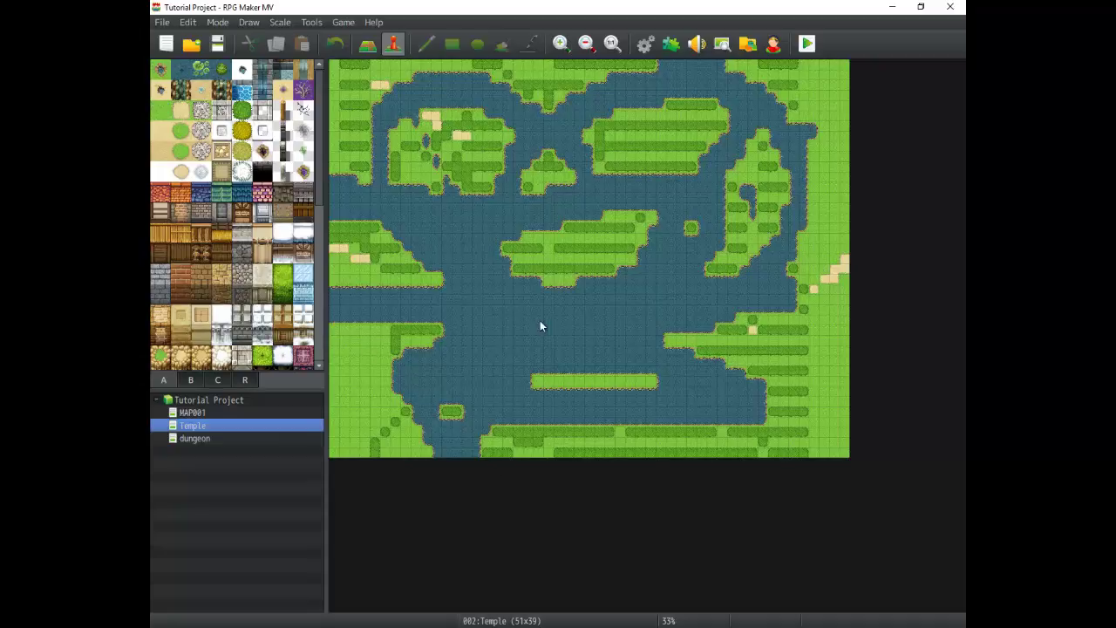
Paint two small plain-grass islands into the lake near the Temple map's centre
left_click(359, 45)
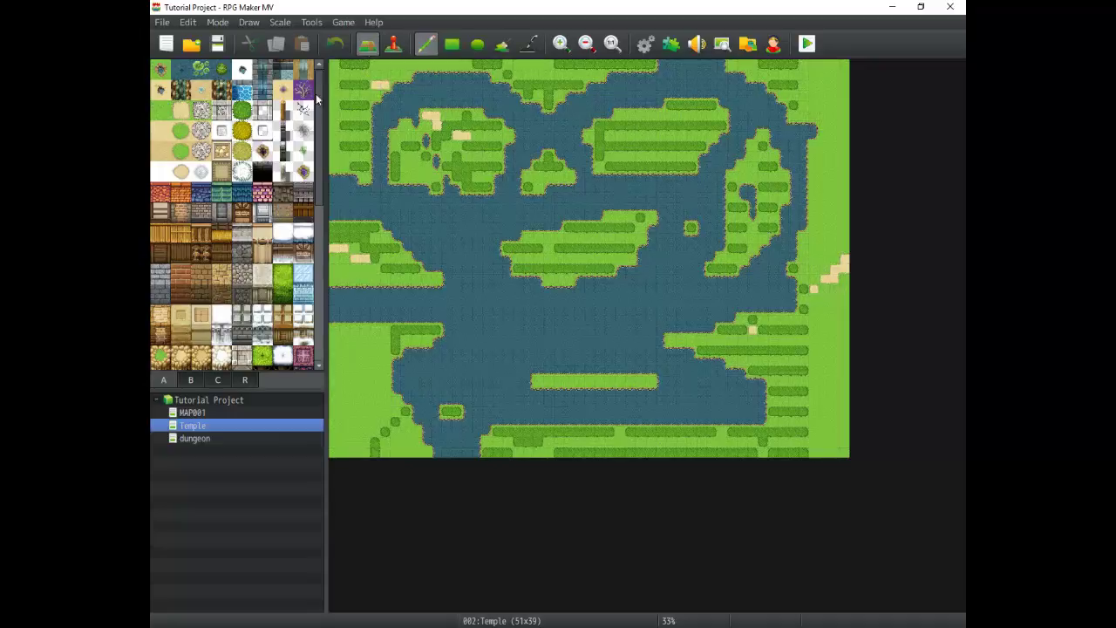
scroll(207, 321, "down", 2)
scroll(208, 321, "down", 4)
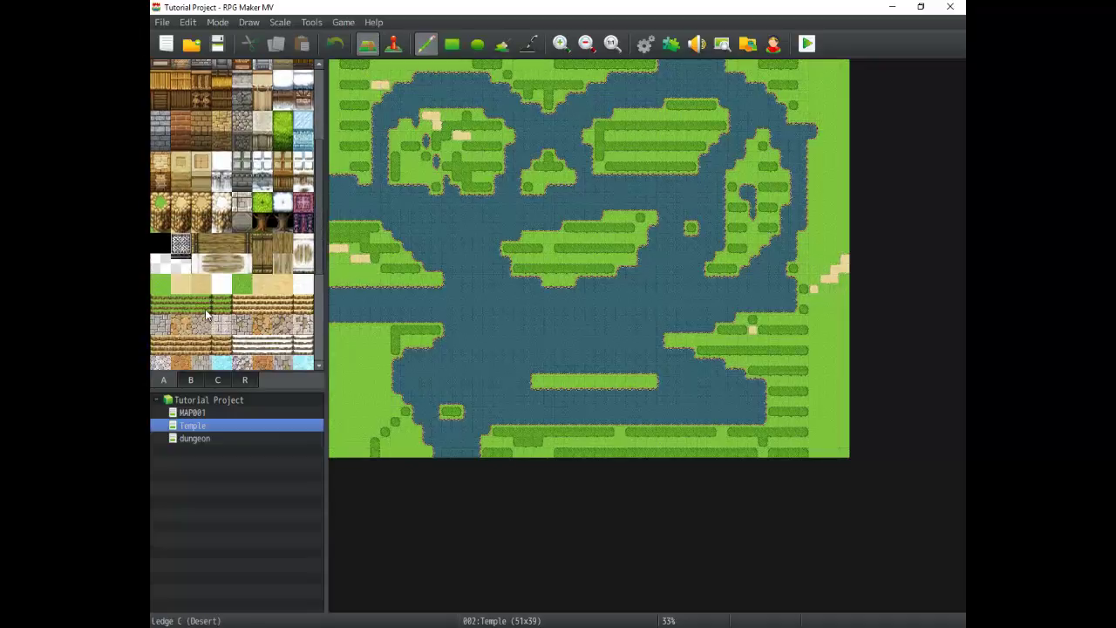
scroll(194, 235, "up", 8)
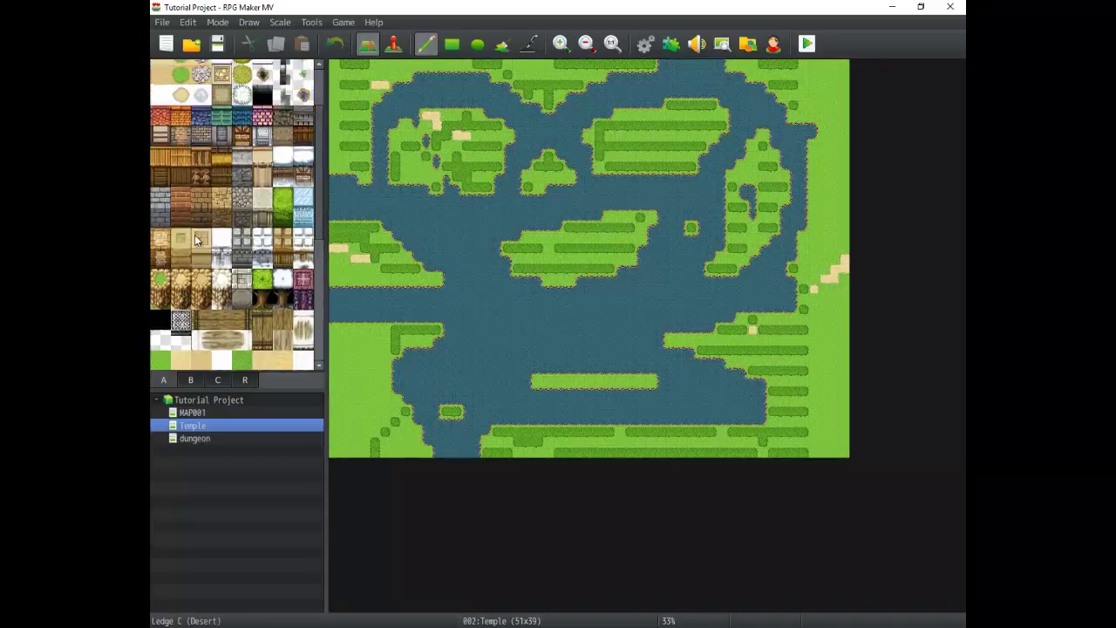
left_click(160, 111)
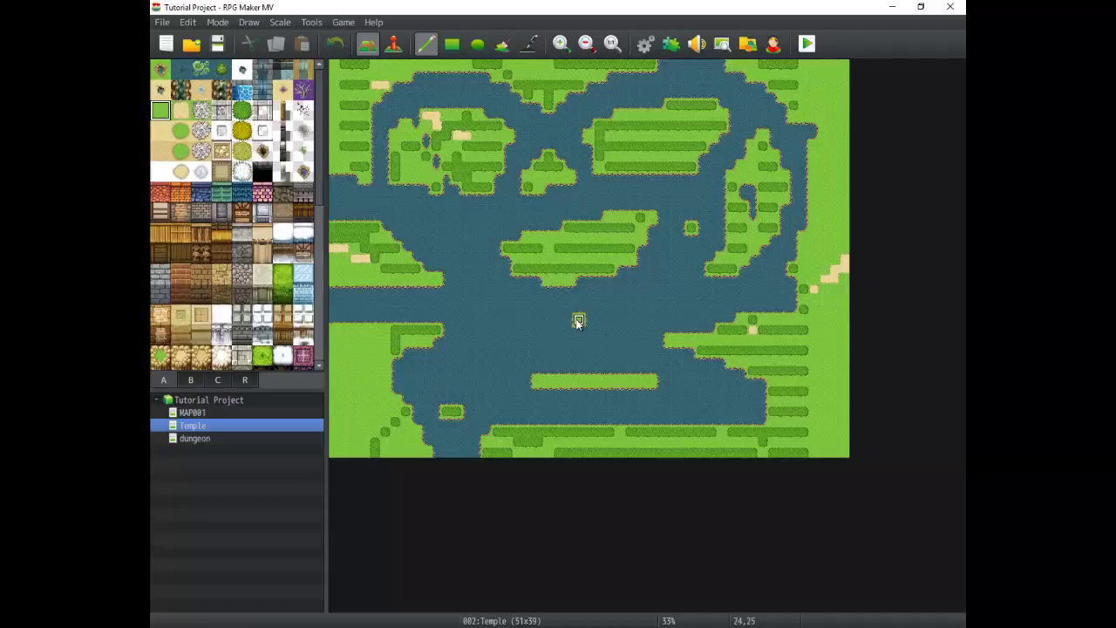
mouse_move(544, 328)
left_mouse_down()
mouse_move(542, 316)
mouse_move(586, 312)
left_mouse_up()
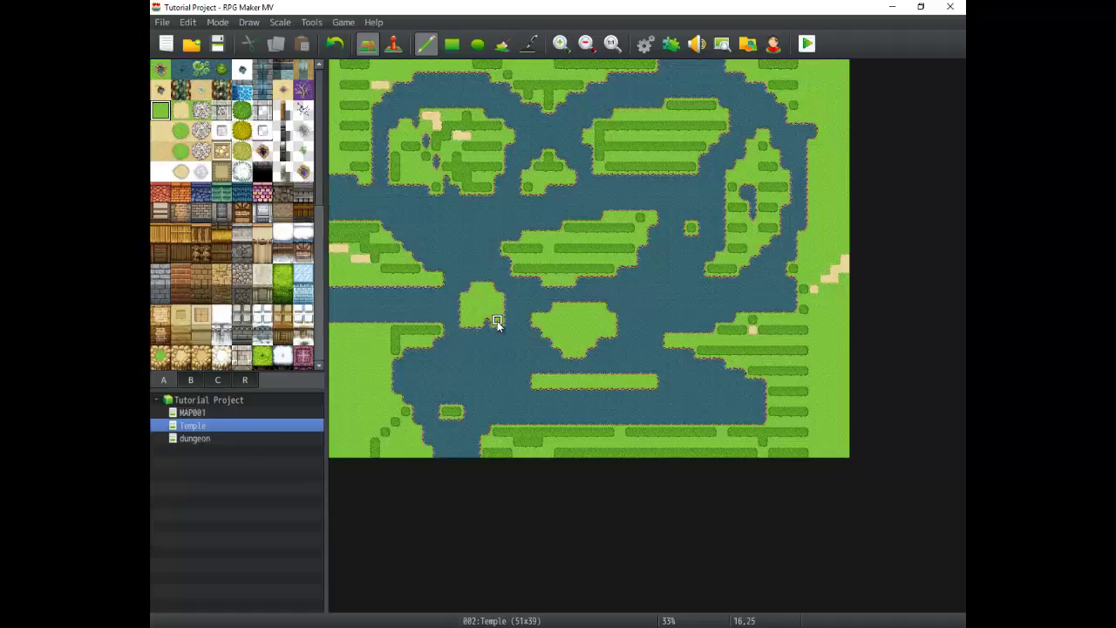
left_click_drag(488, 337, 498, 330)
Cover the left grass island with bush tiles
left_click(242, 112)
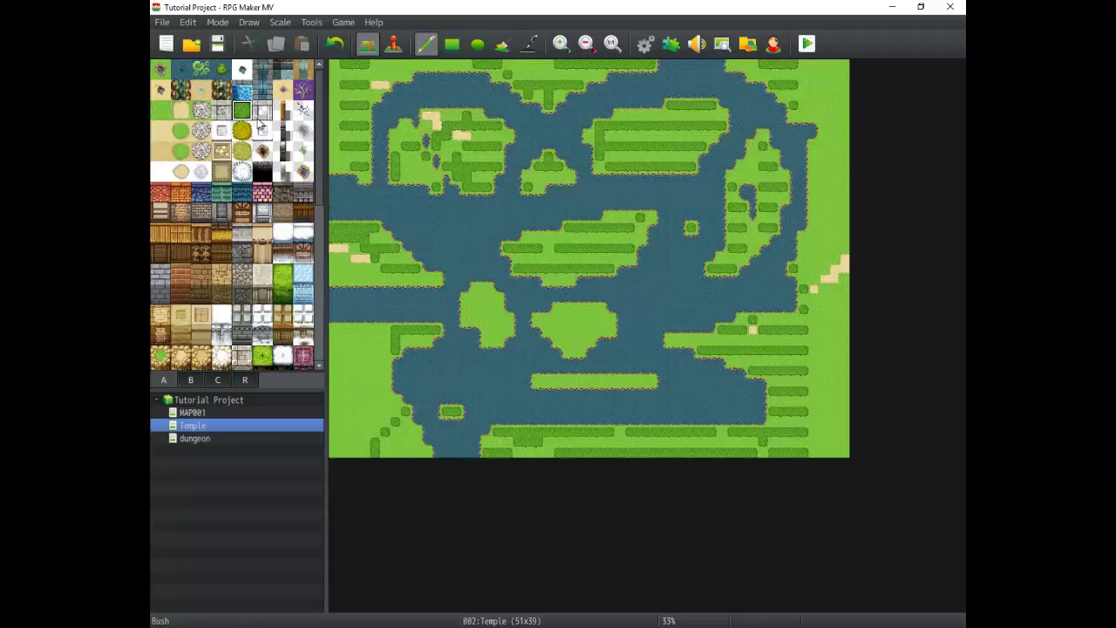
left_click_drag(477, 290, 487, 298)
left_click_drag(495, 340, 498, 330)
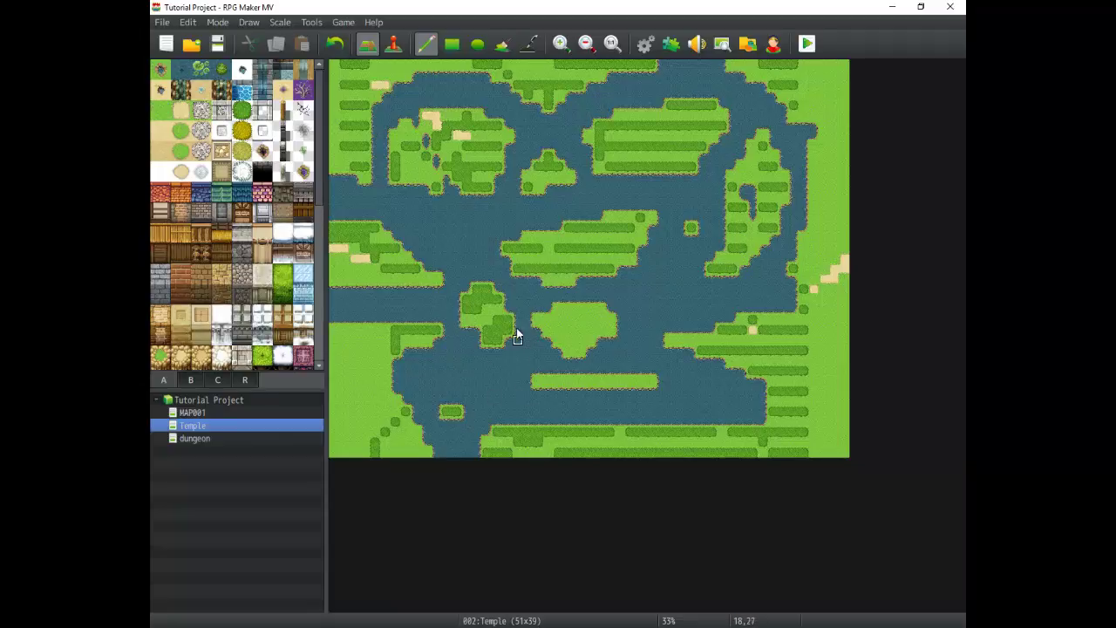
Create event EV001 at tile 25,24 and open its first Contents row for a new command
left_click(393, 43)
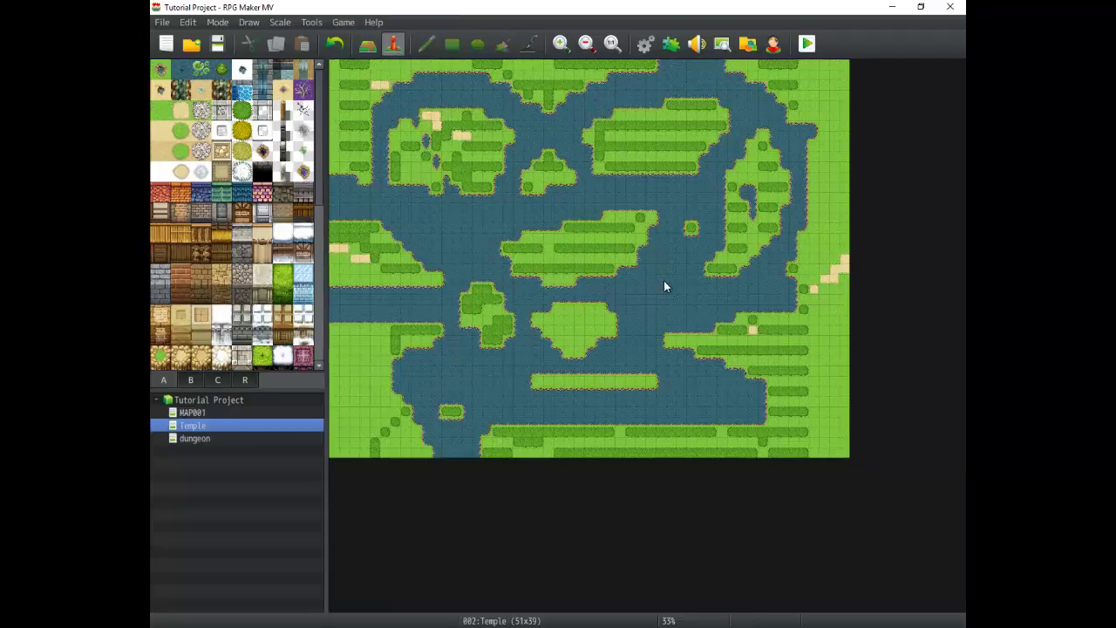
double_click(591, 311)
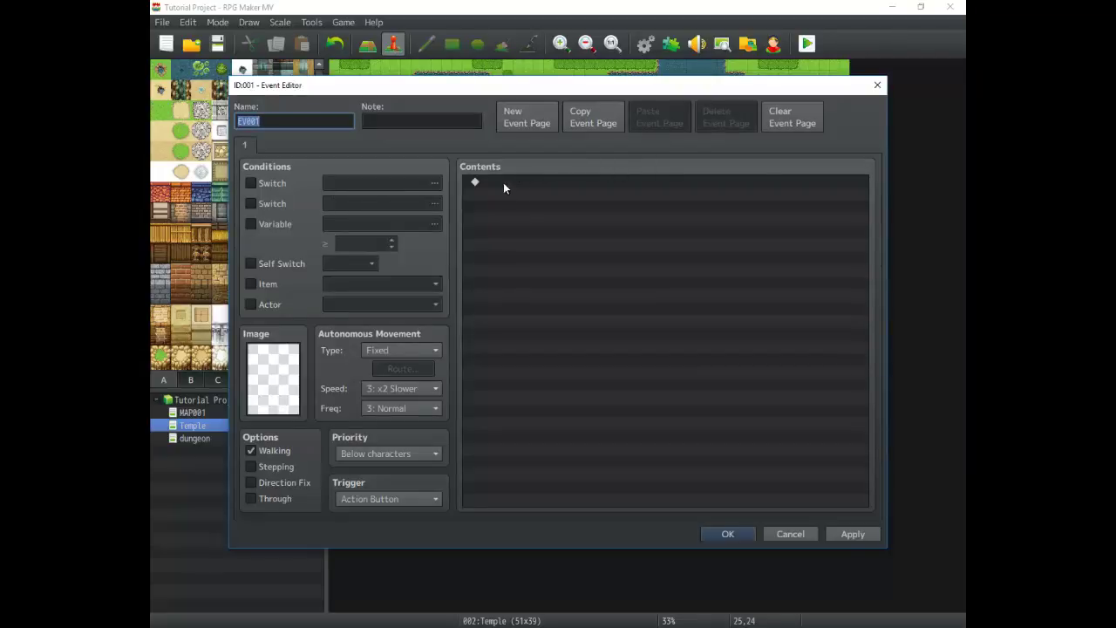
mouse_move(318, 85)
left_mouse_down()
mouse_move(361, 113)
mouse_move(330, 99)
left_mouse_up()
double_click(510, 202)
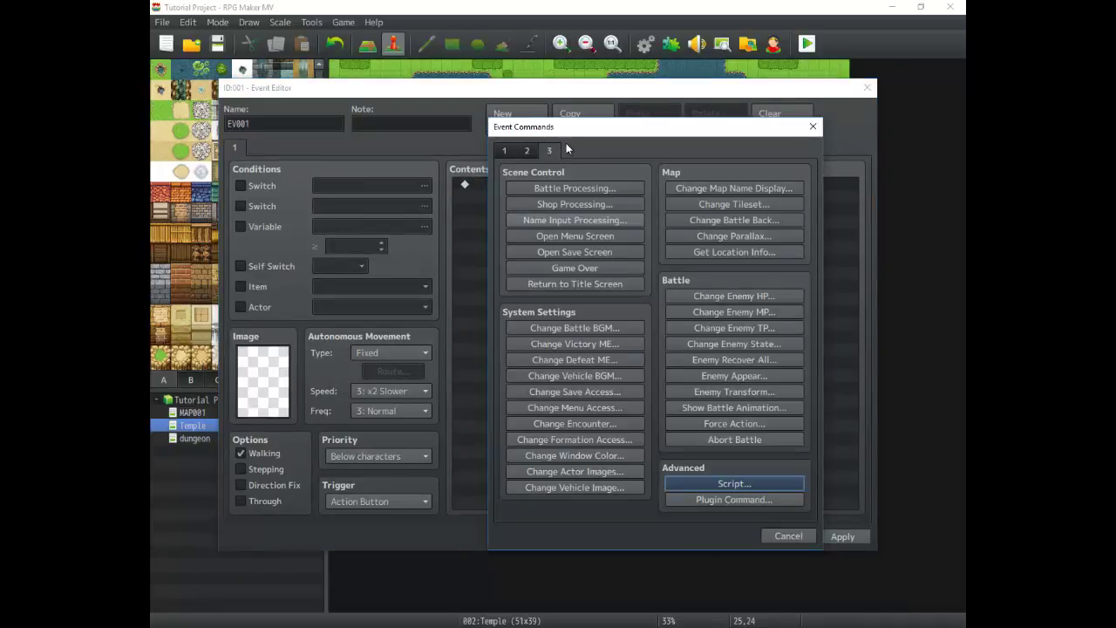
Show page 1 of Event Commands and choose Conditional Branch
left_click(504, 151)
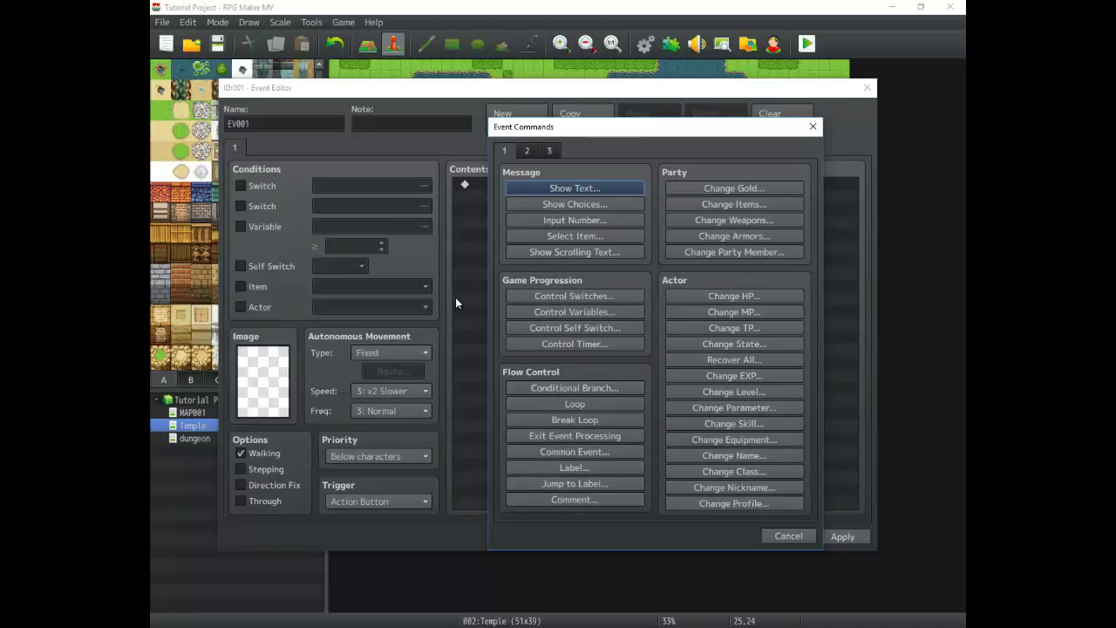
left_click(544, 388)
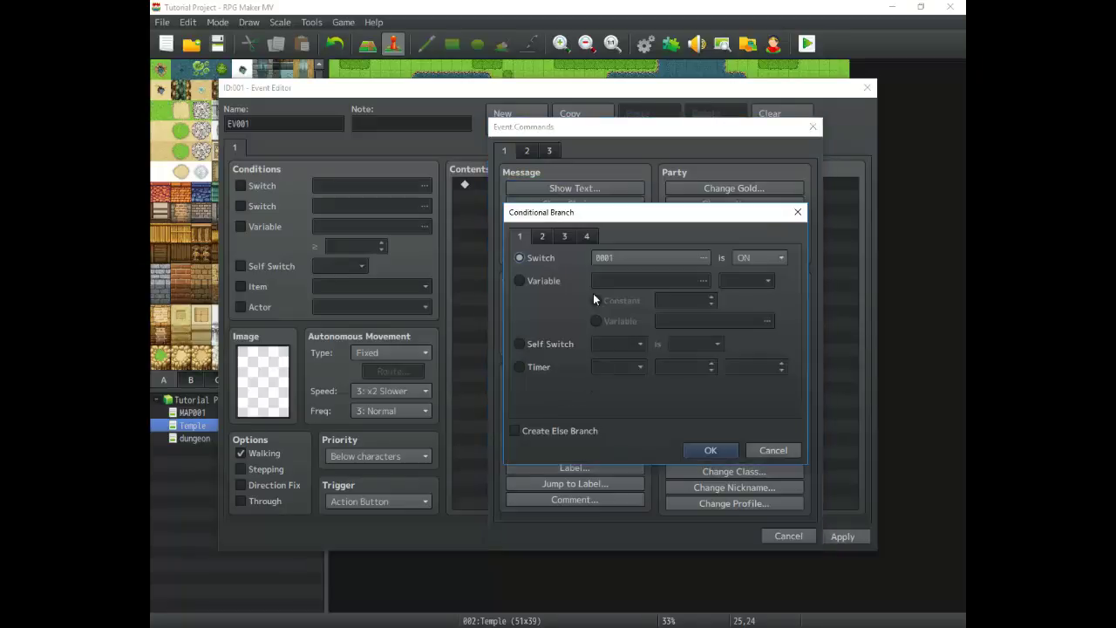
Set the branch condition to Actor 0001 Harold in the party and confirm
left_click(542, 237)
left_click(564, 236)
left_click(586, 237)
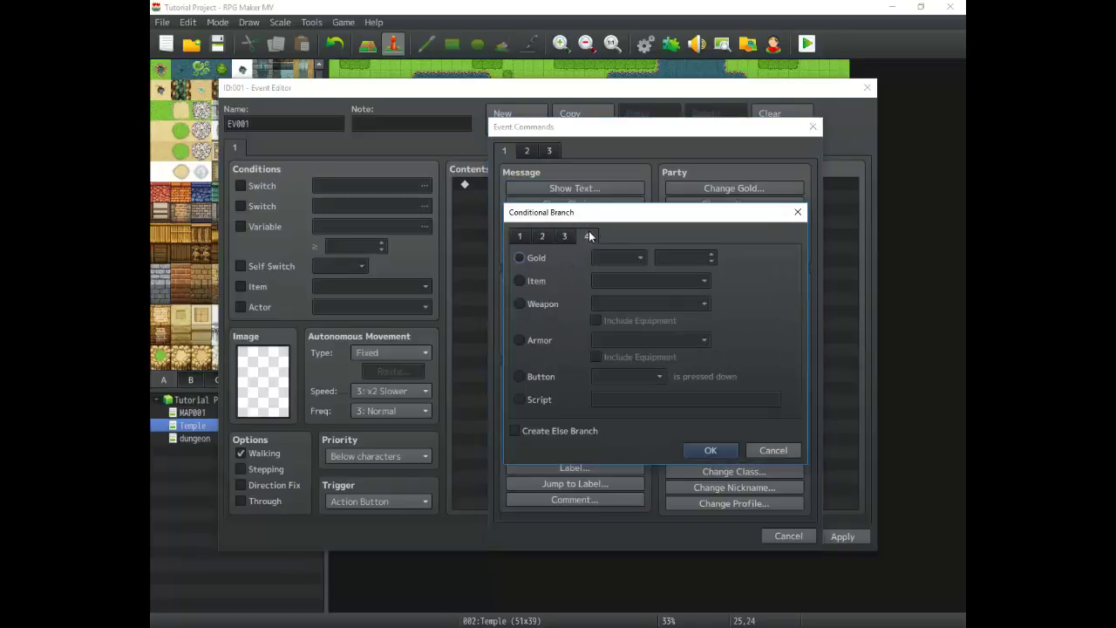
left_click(524, 237)
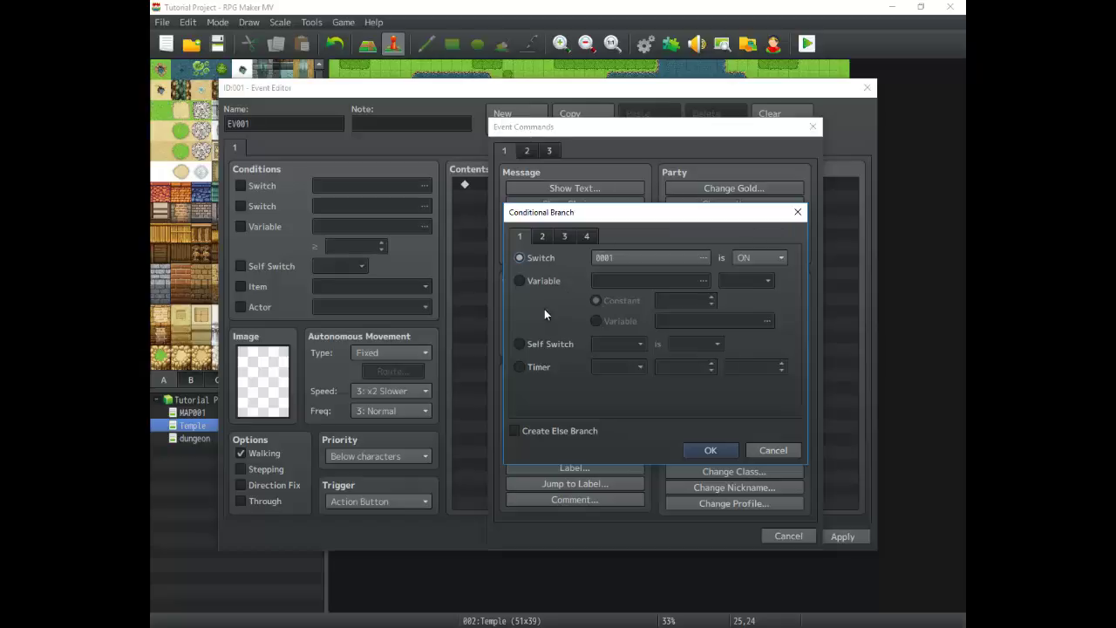
left_click(542, 237)
left_click(580, 236)
left_click(549, 238)
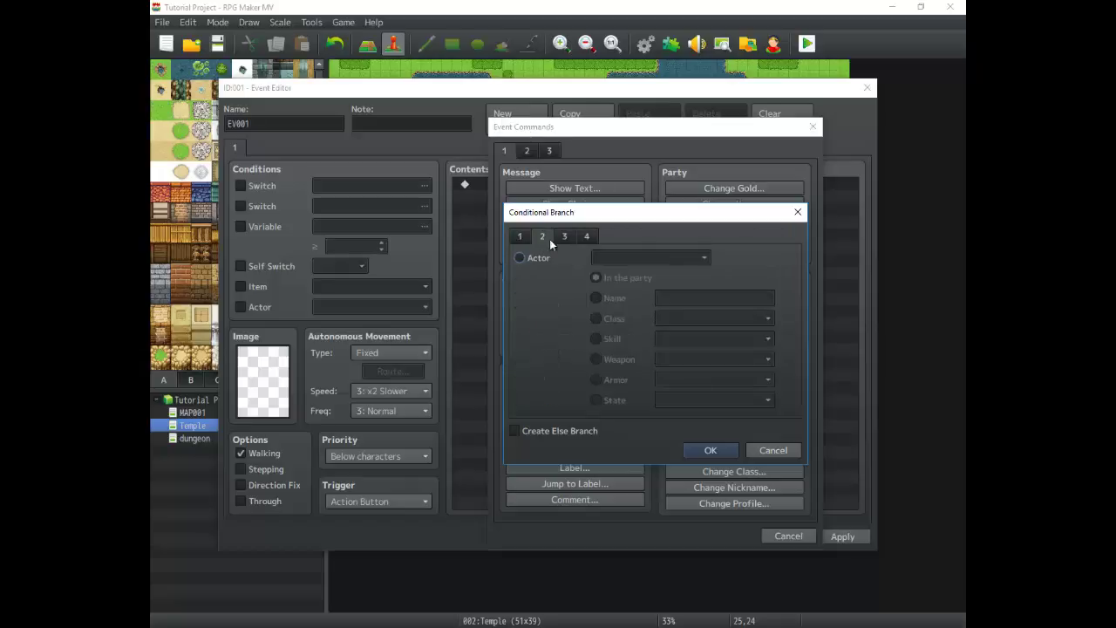
left_click(546, 259)
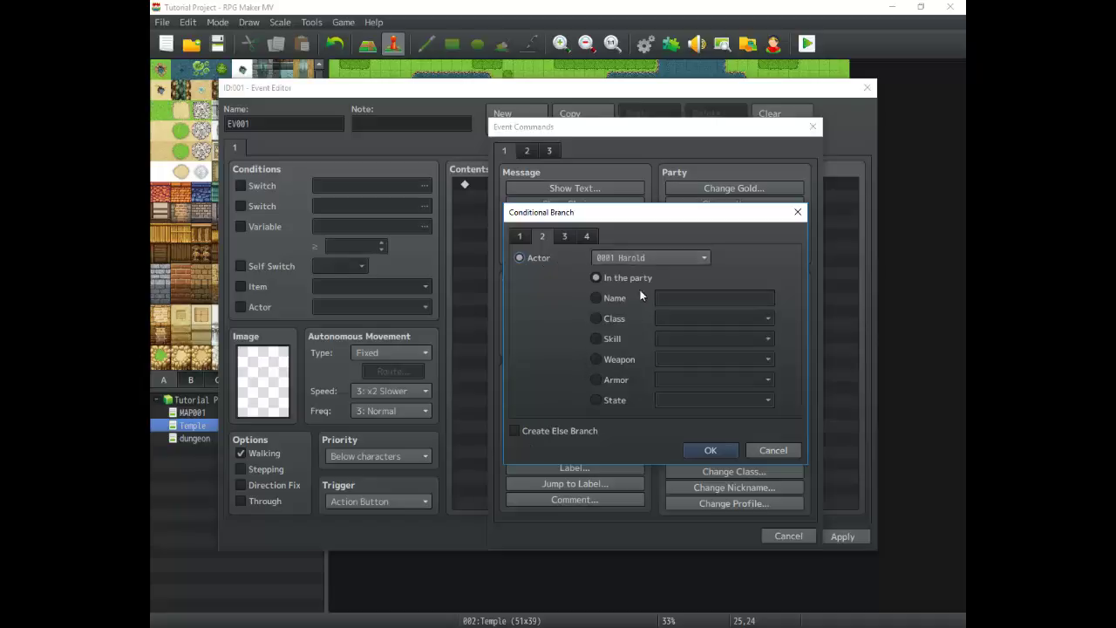
left_click(708, 451)
left_click(520, 221)
left_click(478, 186)
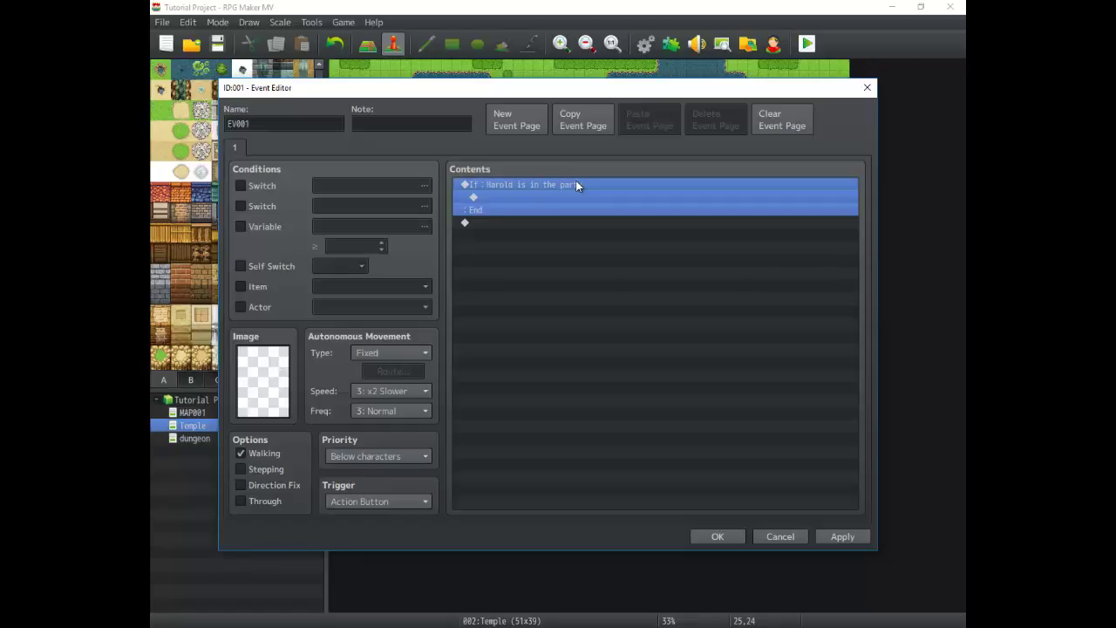
Open Event Commands from the empty line below the Harold branch's End
double_click(573, 222)
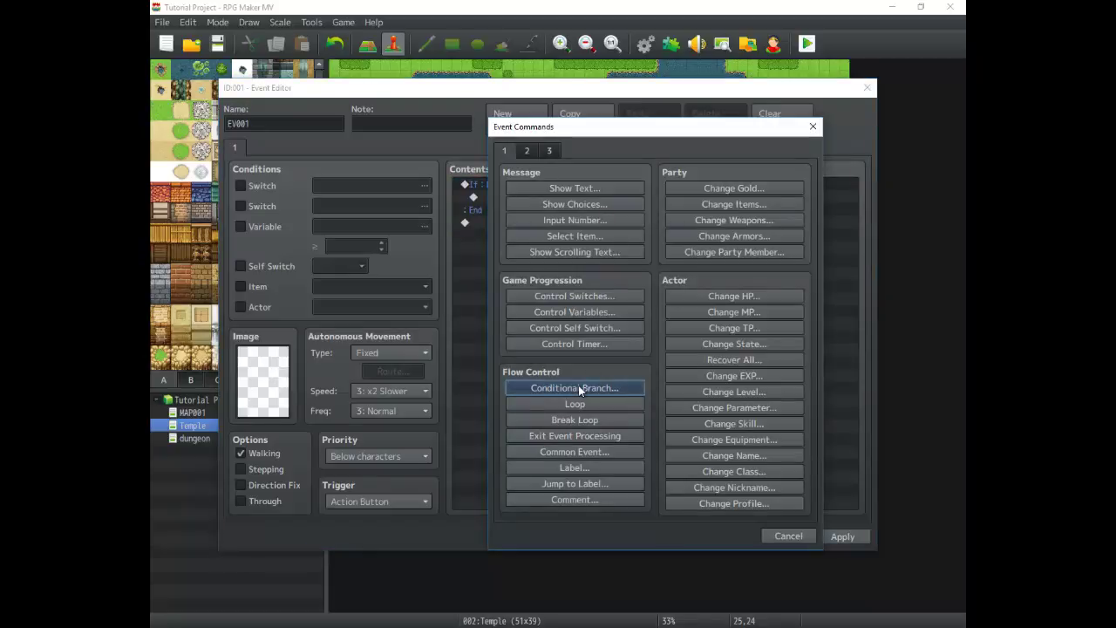
Start a second Conditional Branch, browsing tabs 1–4 and leaving the Switch condition selected
left_click(576, 388)
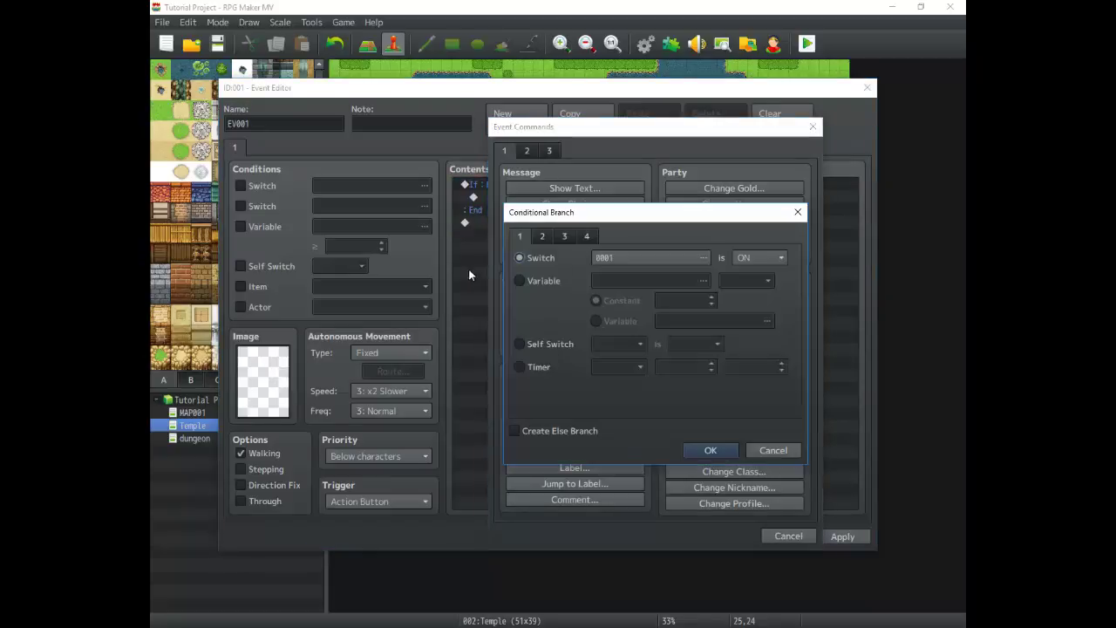
left_click(543, 236)
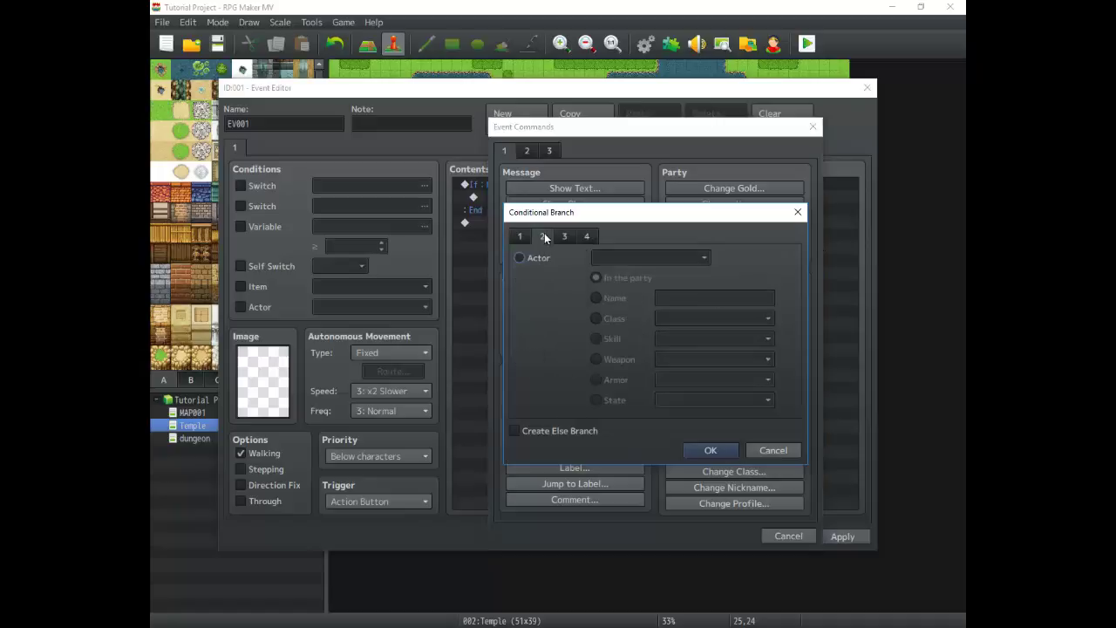
left_click(564, 235)
left_click(593, 236)
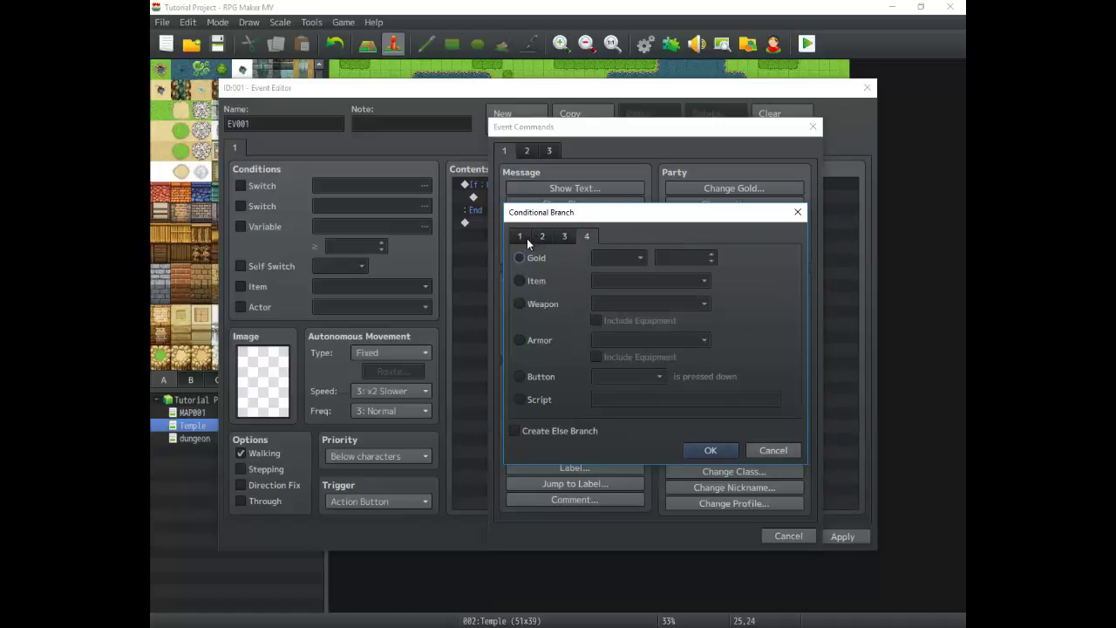
left_click(524, 237)
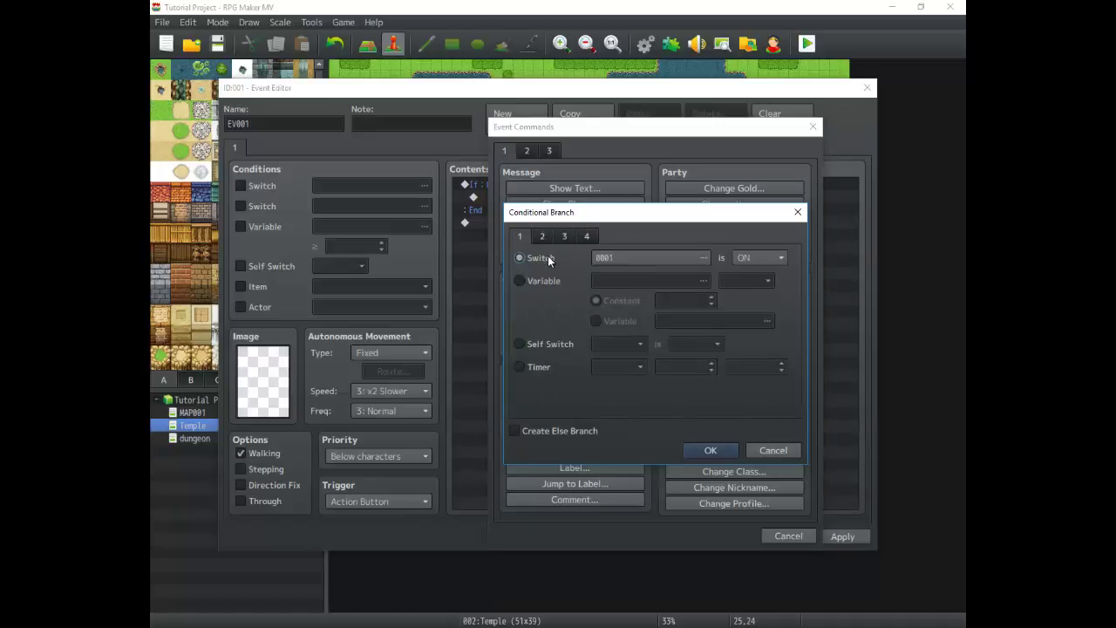
left_click(540, 284)
left_click(537, 260)
left_click(539, 283)
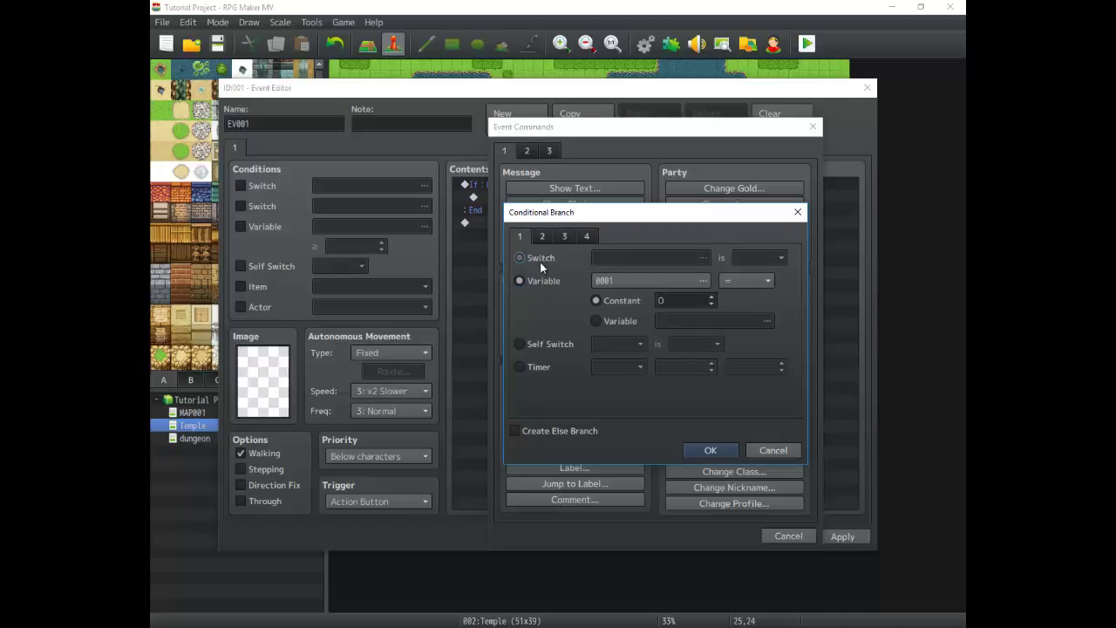
left_click(540, 259)
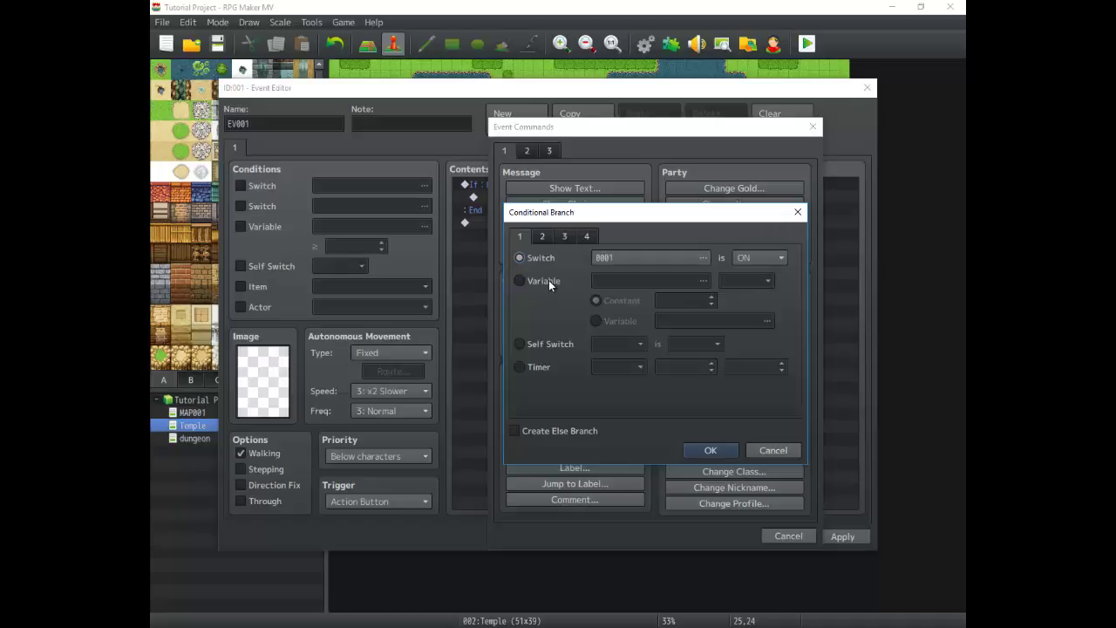